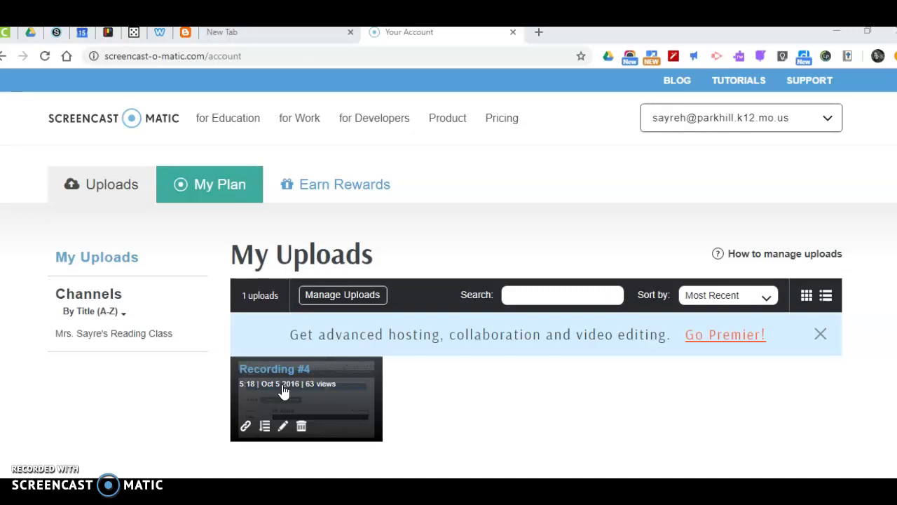
# Step: Open the Chrome Web Store from the browser's apps page and search it for "mybib"
pyautogui.click(243, 36)
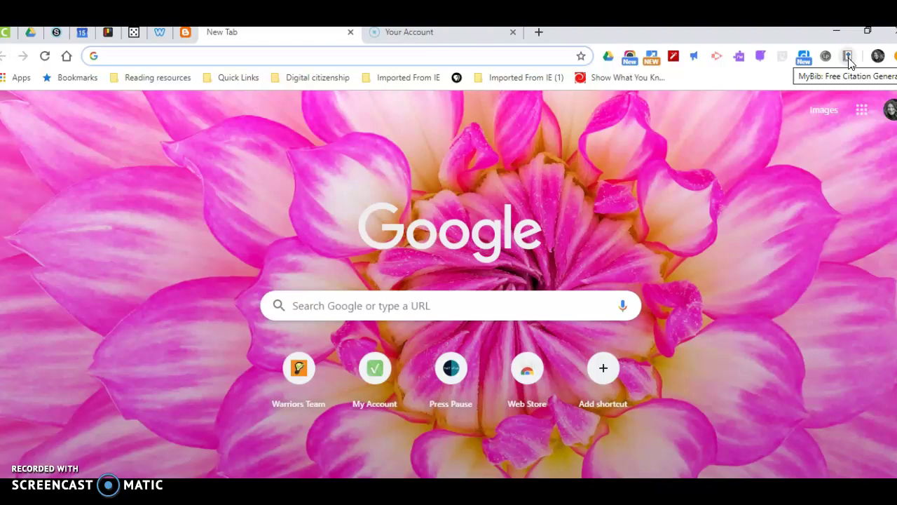
pyautogui.click(17, 80)
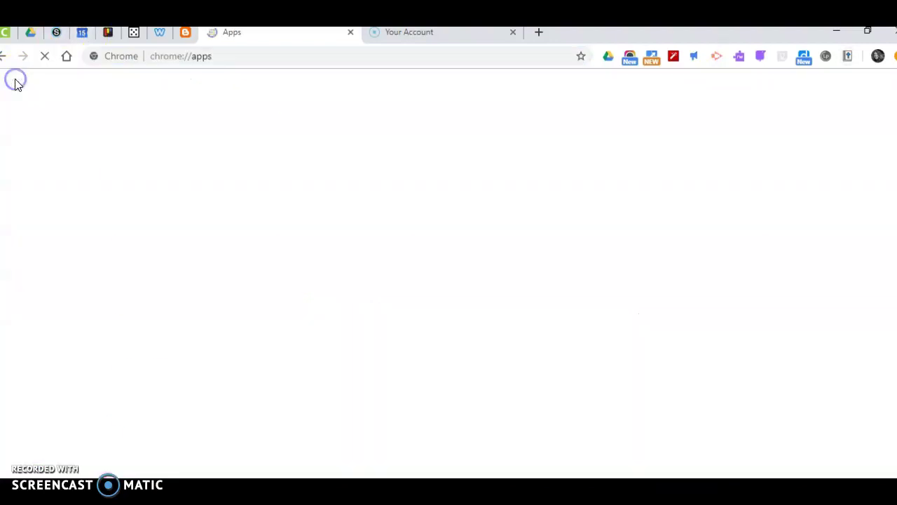
pyautogui.click(119, 150)
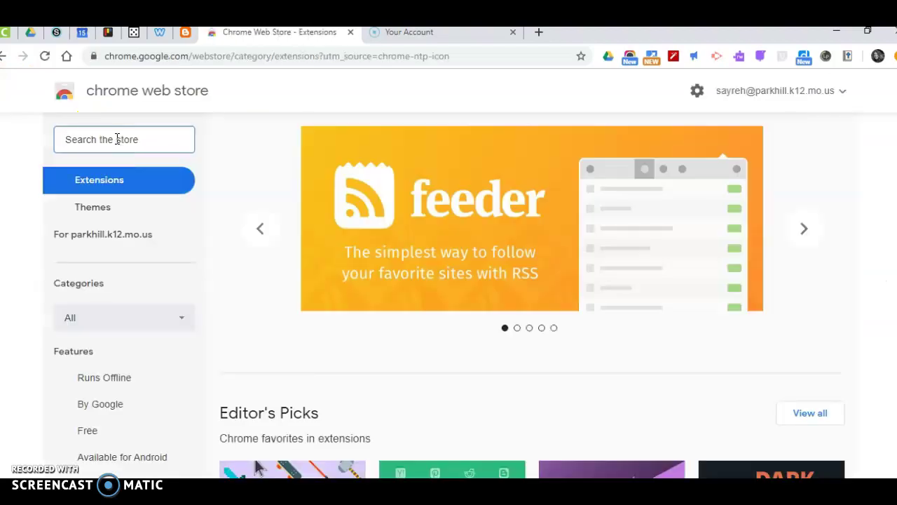
pyautogui.write('mybib')
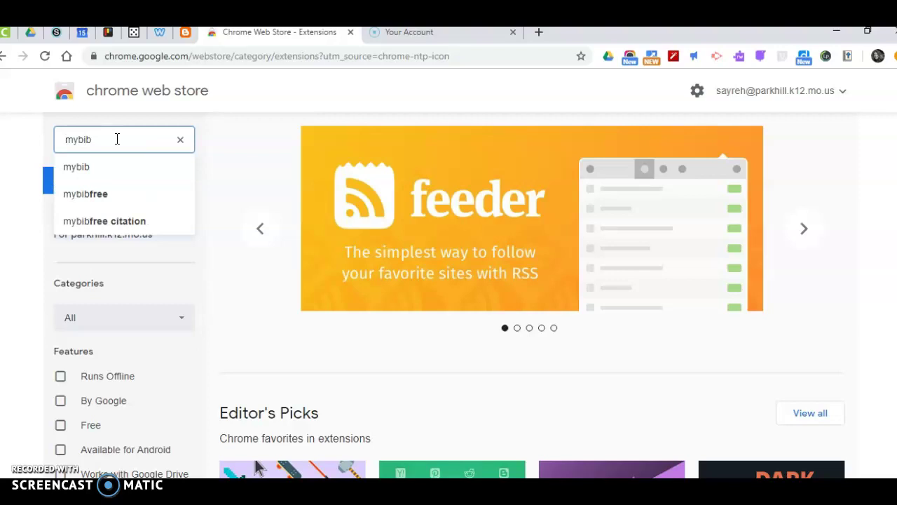
pyautogui.click(76, 166)
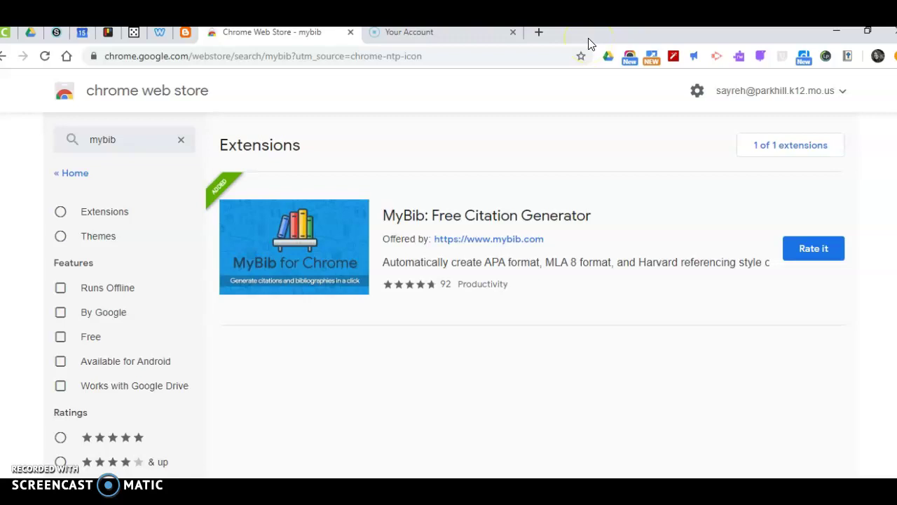
# Step: Search Google for "my bib" in a new tab and open the MyBib citation generator website
pyautogui.click(537, 33)
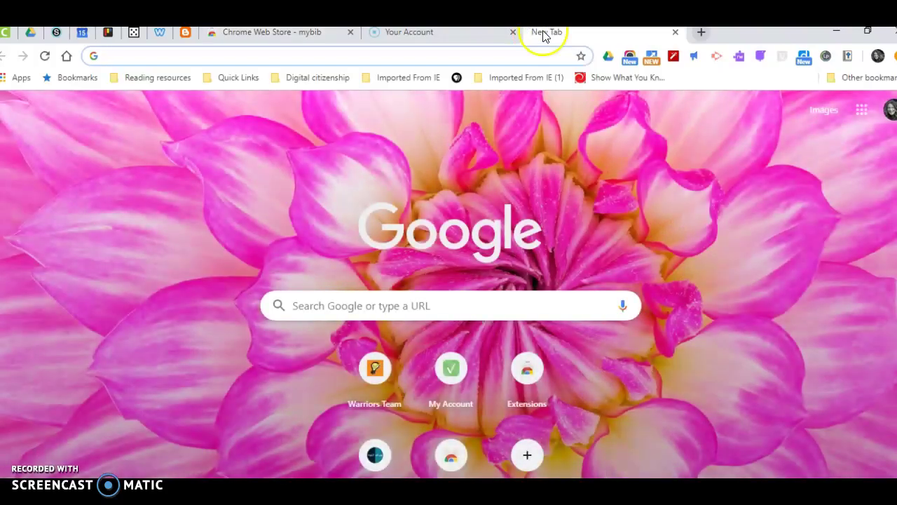
pyautogui.write('my')
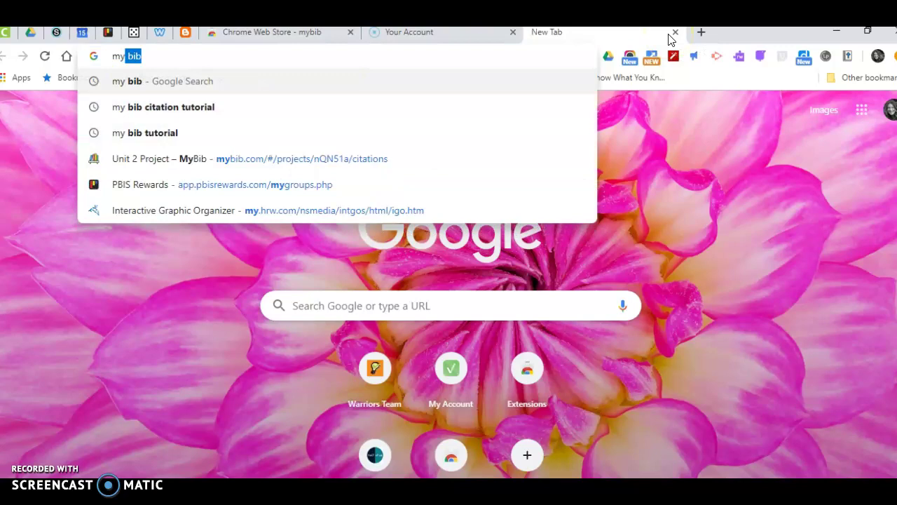
pyautogui.click(192, 87)
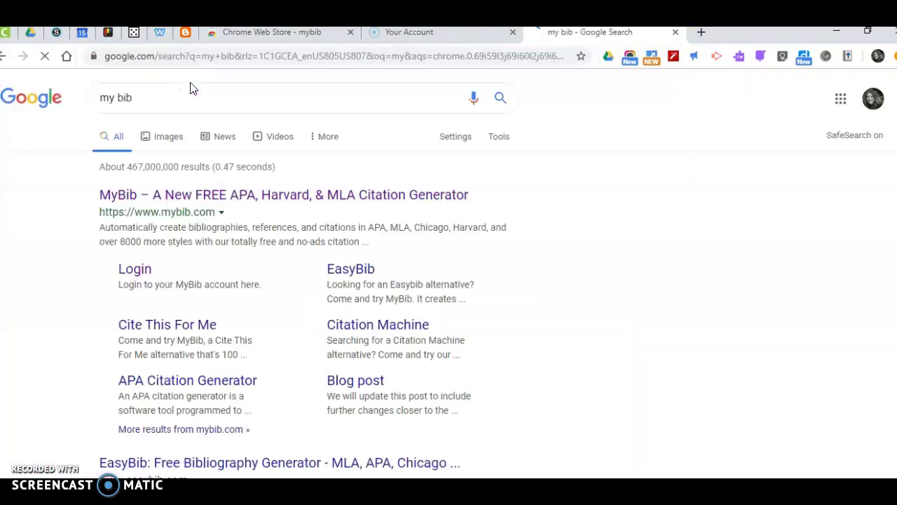
pyautogui.click(249, 199)
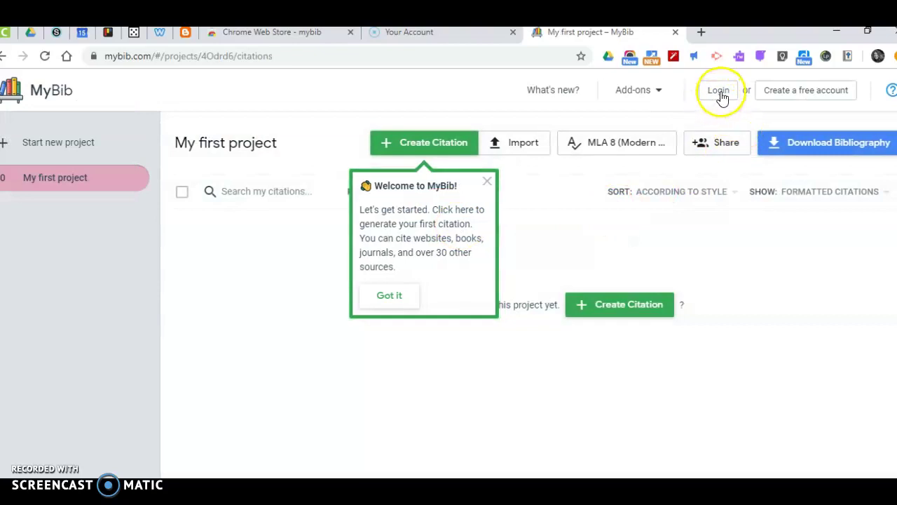
# Step: Log in to MyBib with the Google account
pyautogui.click(776, 97)
pyautogui.click(712, 92)
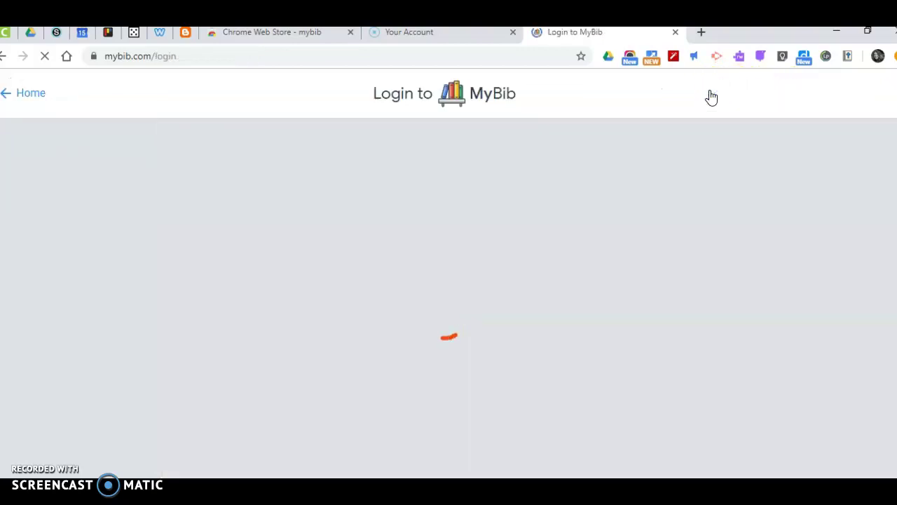
pyautogui.scroll(-2, 661, 374)
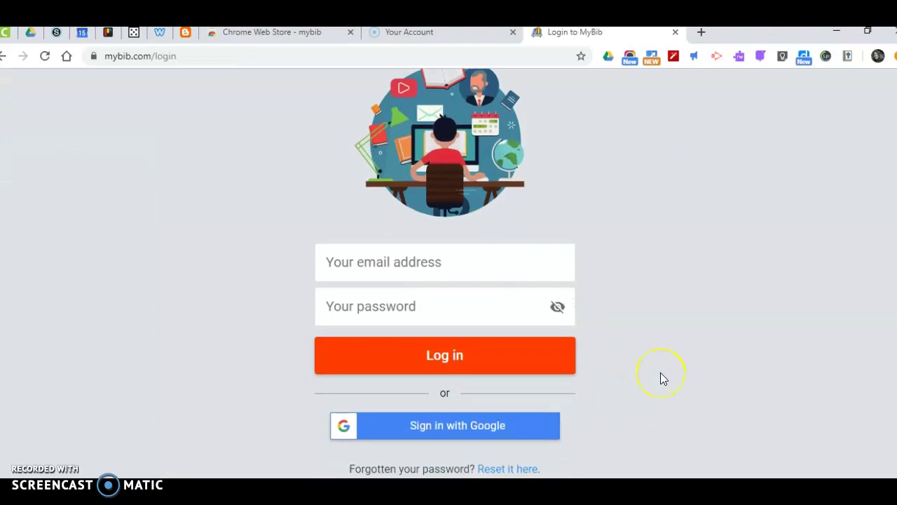
pyautogui.click(507, 429)
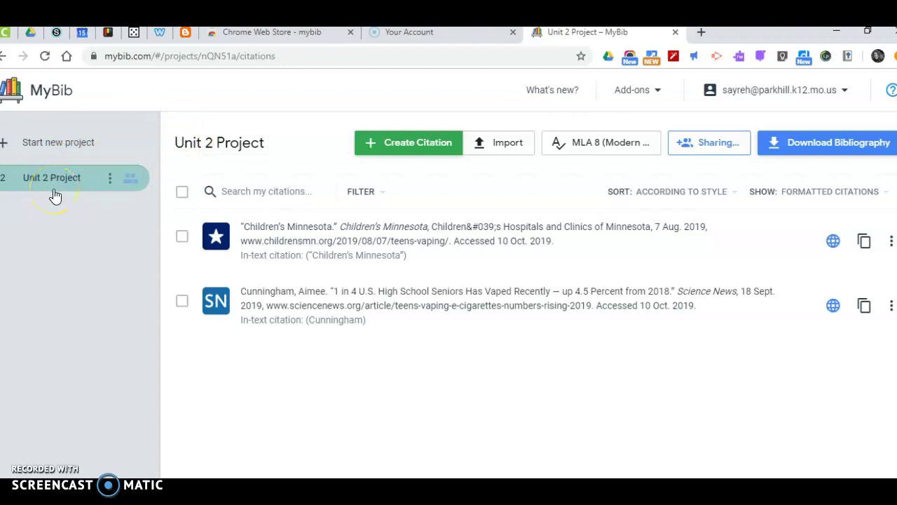
# Step: Start a new project, name it "Unit 2 Project" and dismiss the welcome tip
pyautogui.click(60, 143)
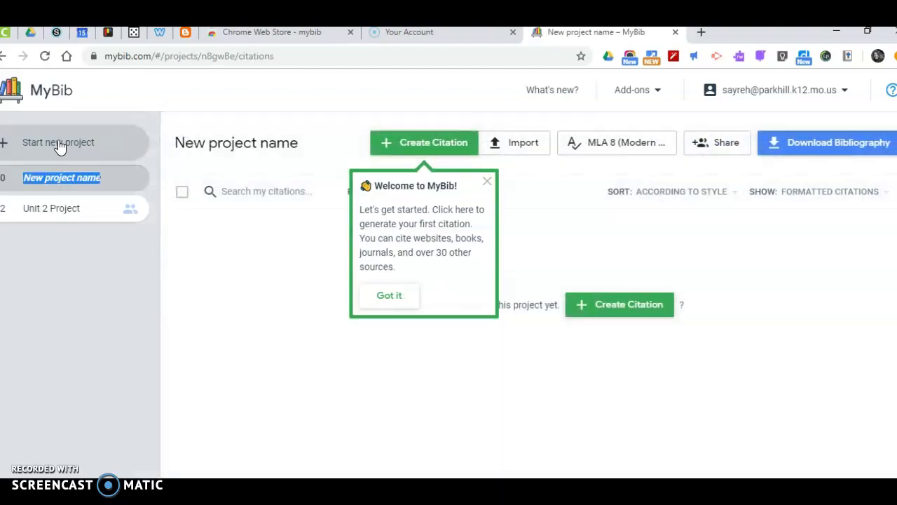
pyautogui.click(220, 141)
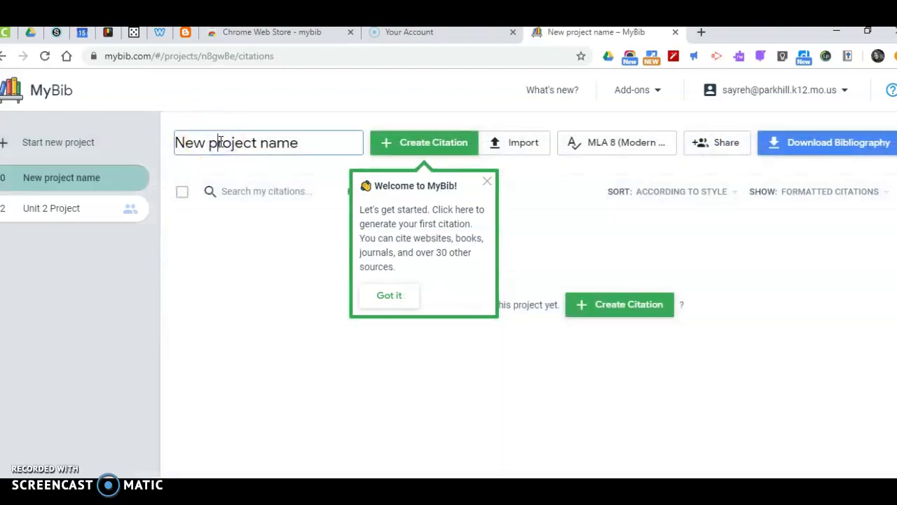
pyautogui.moveTo(310, 142); pyautogui.dragTo(170, 135)
pyautogui.write('Unit 2 P')
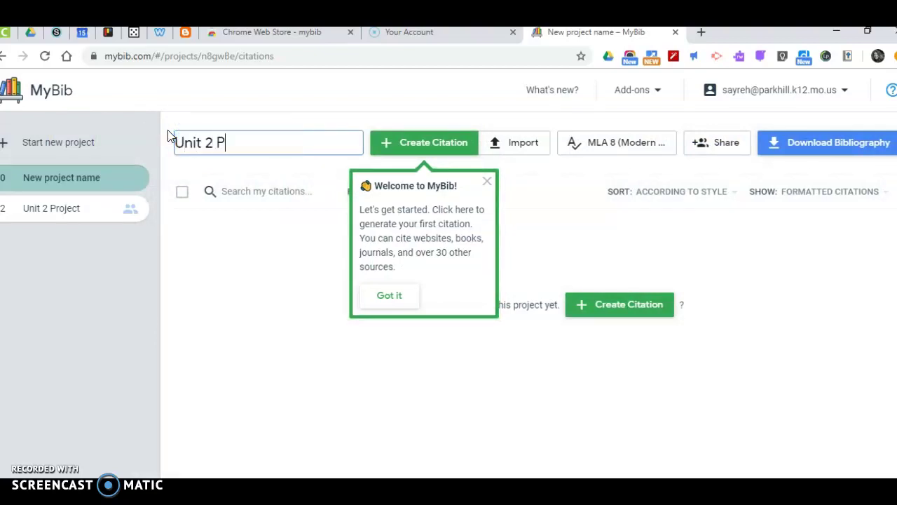
pyautogui.write('roject')
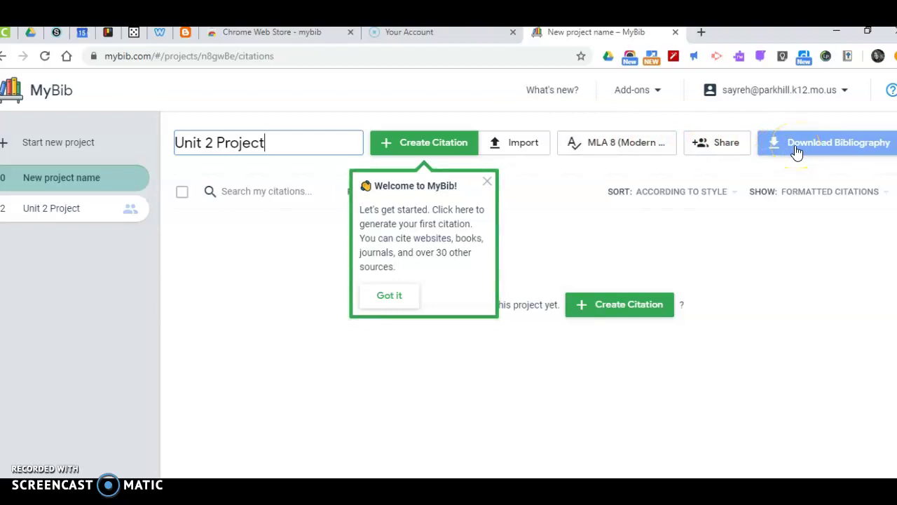
pyautogui.click(448, 154)
pyautogui.click(487, 182)
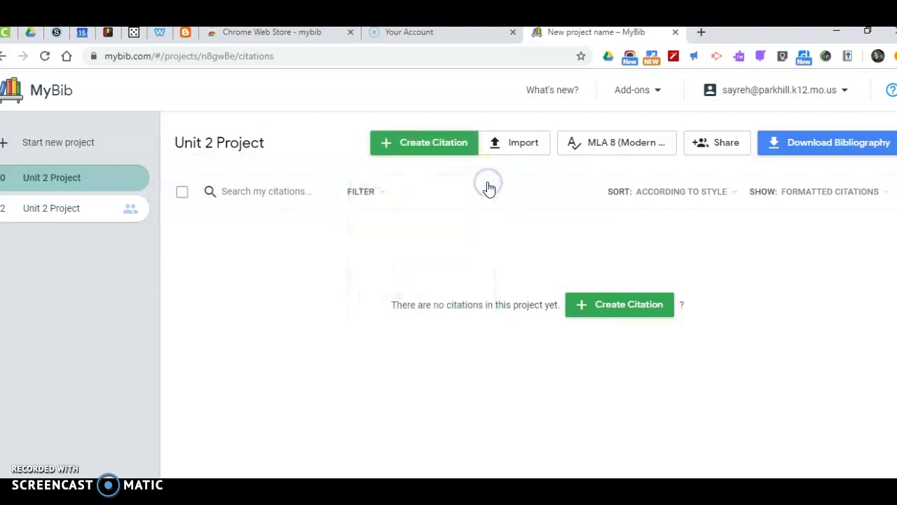
# Step: Delete the new, empty Unit 2 Project from the project list
pyautogui.moveTo(92, 184)
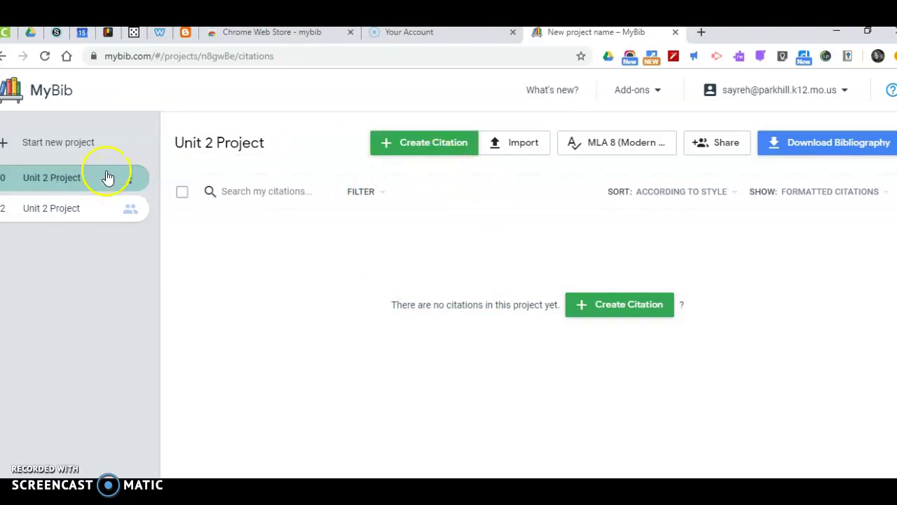
pyautogui.click(132, 179)
pyautogui.click(86, 308)
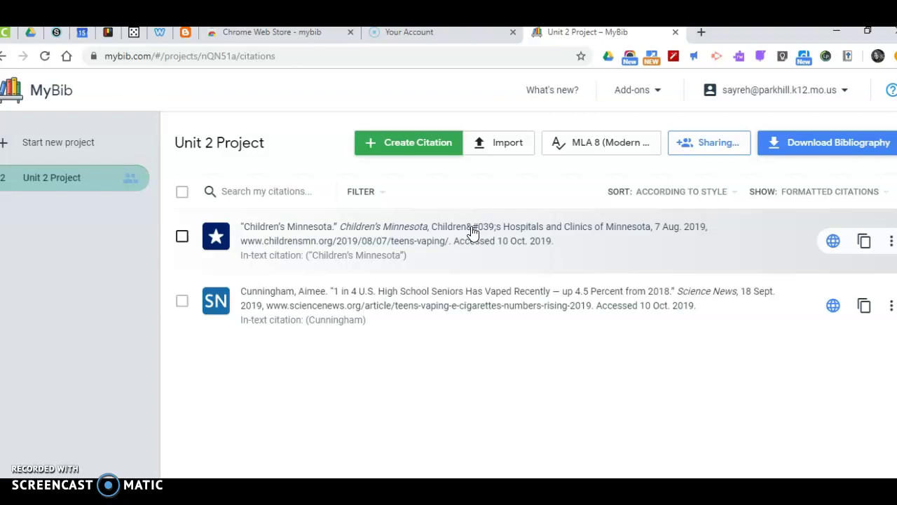
# Step: Search Google for "why do teens vape" in a new tab and open the NIH News in Health article "Vaping Rises Among Teens"
pyautogui.click(701, 32)
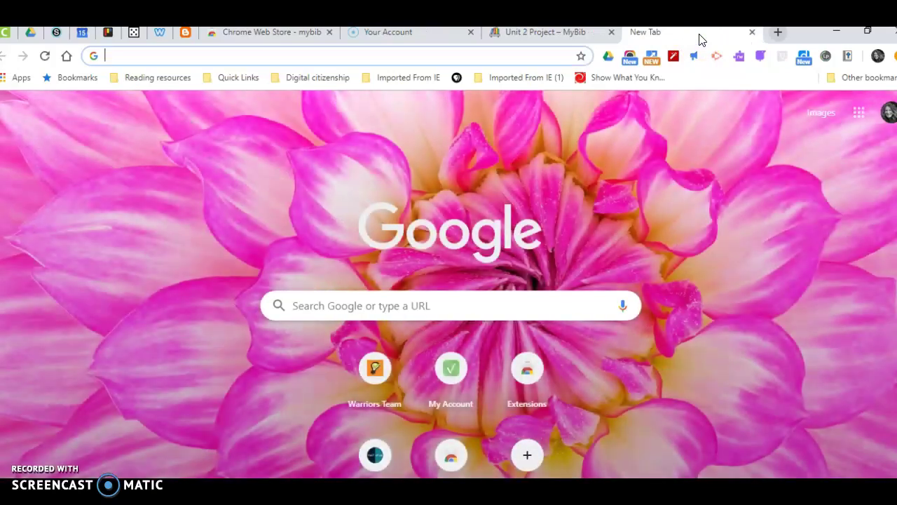
pyautogui.write('why')
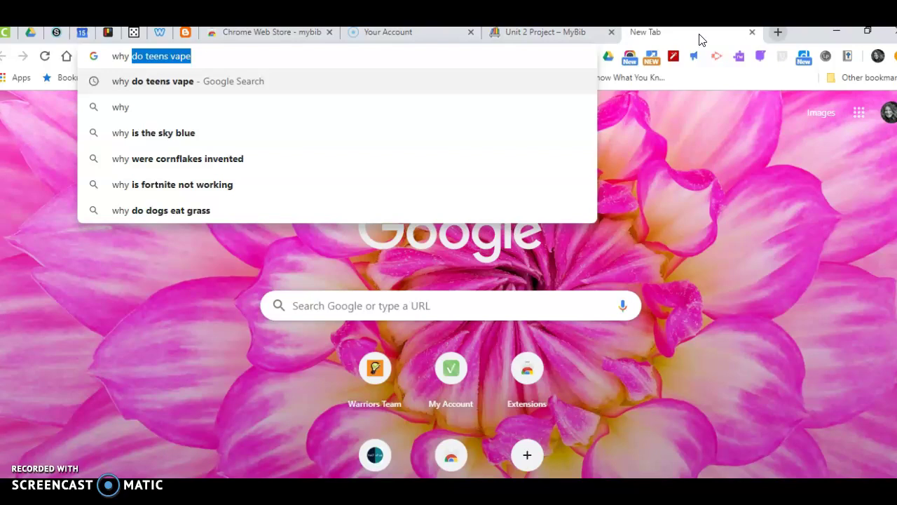
pyautogui.press('Return')
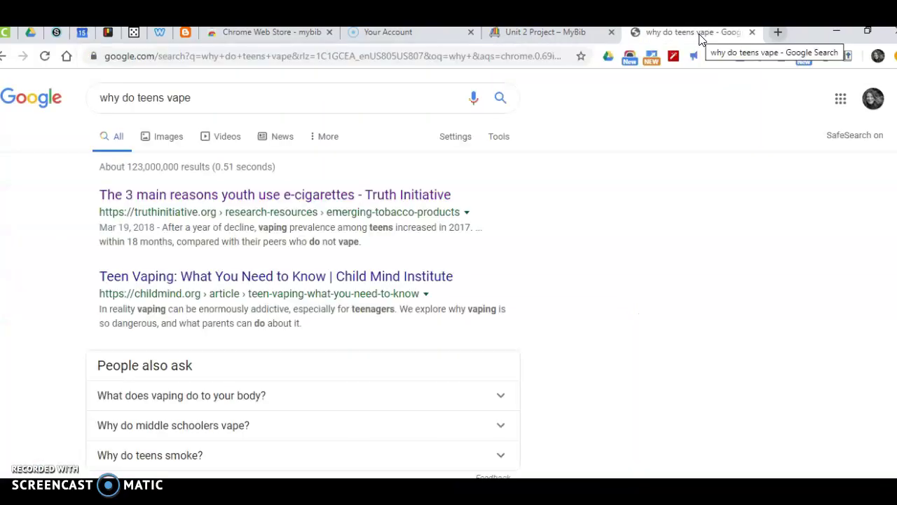
pyautogui.scroll(-3, 565, 286)
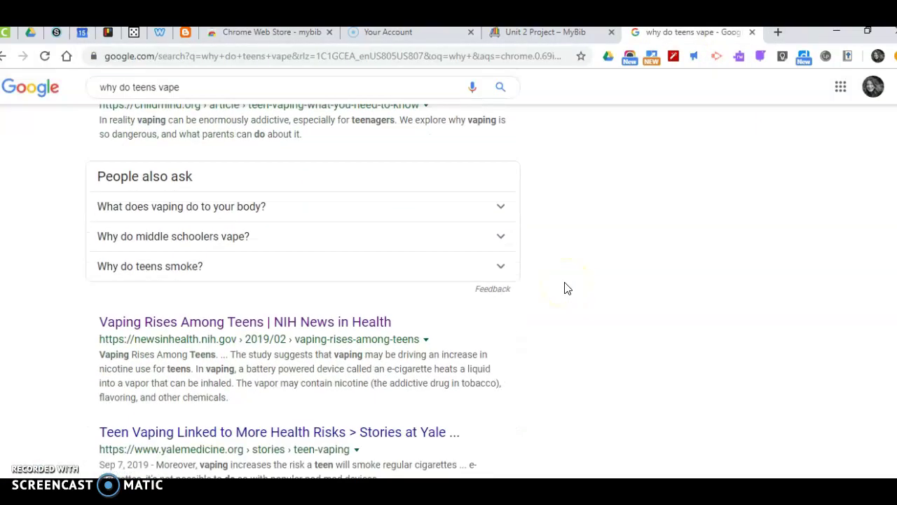
pyautogui.click(321, 309)
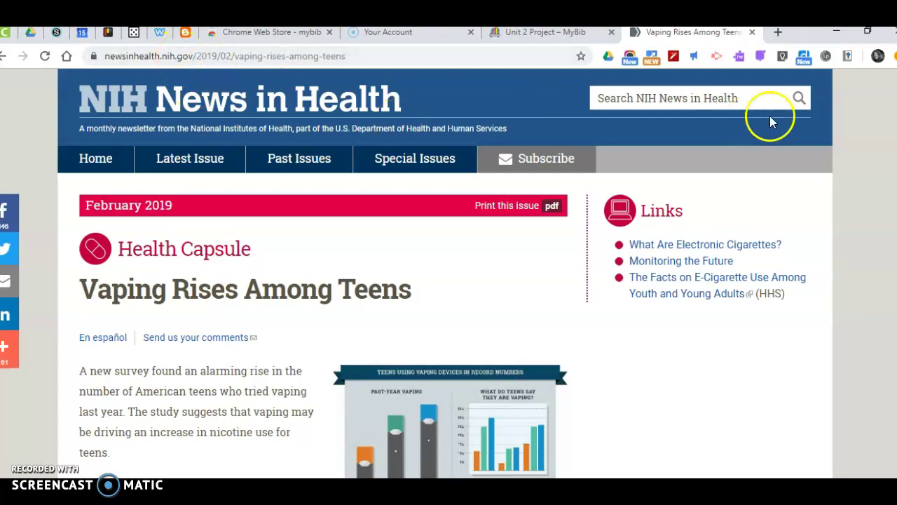
# Step: Generate an MLA 8 citation for the article with the MyBib extension and check the source's credibility details
pyautogui.click(847, 56)
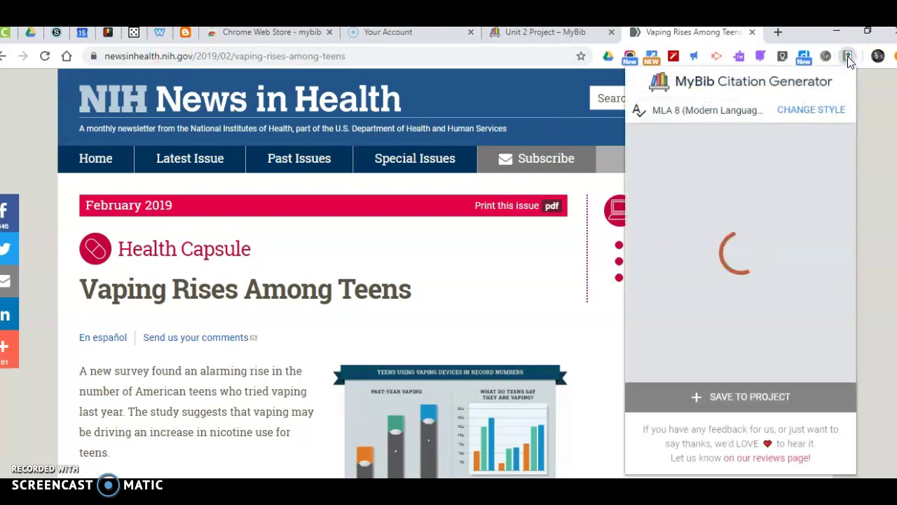
pyautogui.click(743, 147)
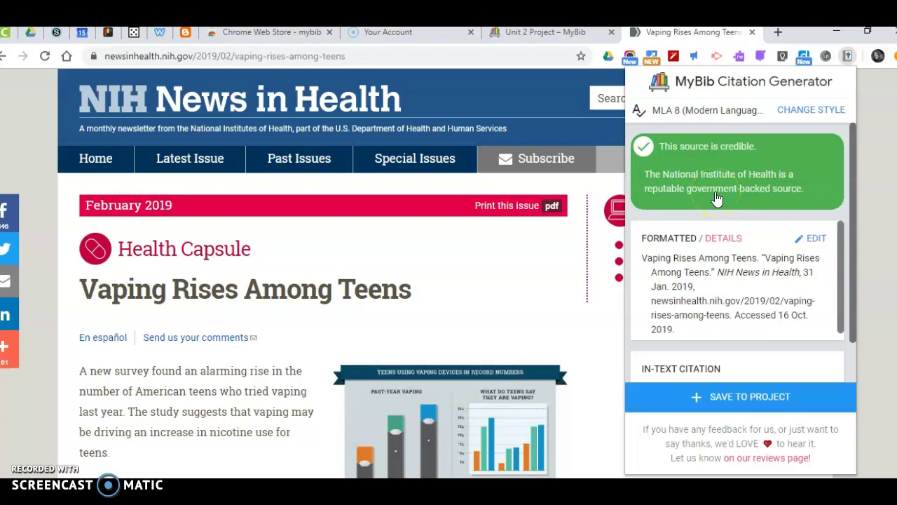
pyautogui.click(730, 148)
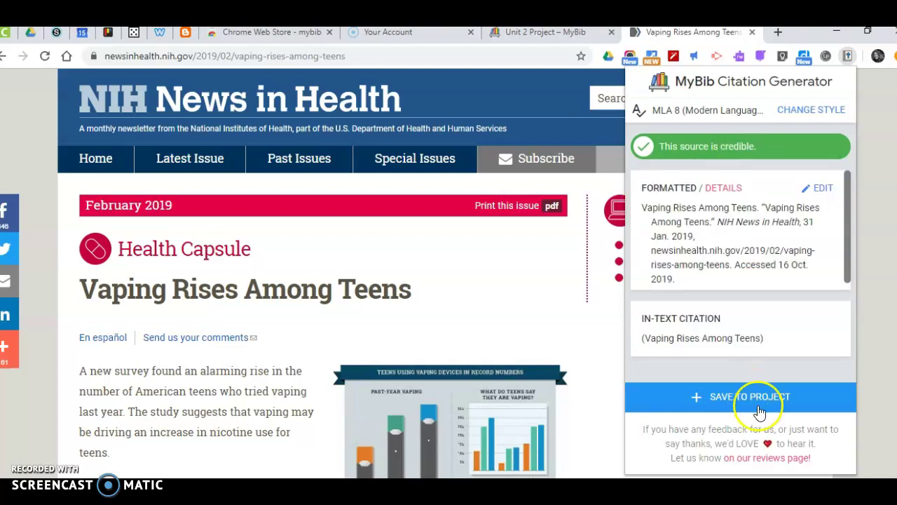
# Step: Save the "Vaping Rises Among Teens" citation to the Unit 2 Project
pyautogui.click(778, 398)
pyautogui.click(743, 336)
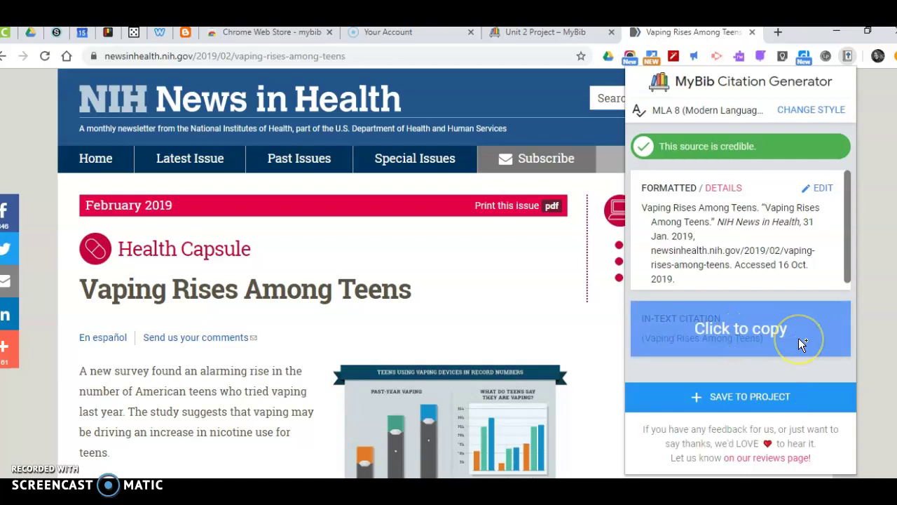
pyautogui.click(747, 396)
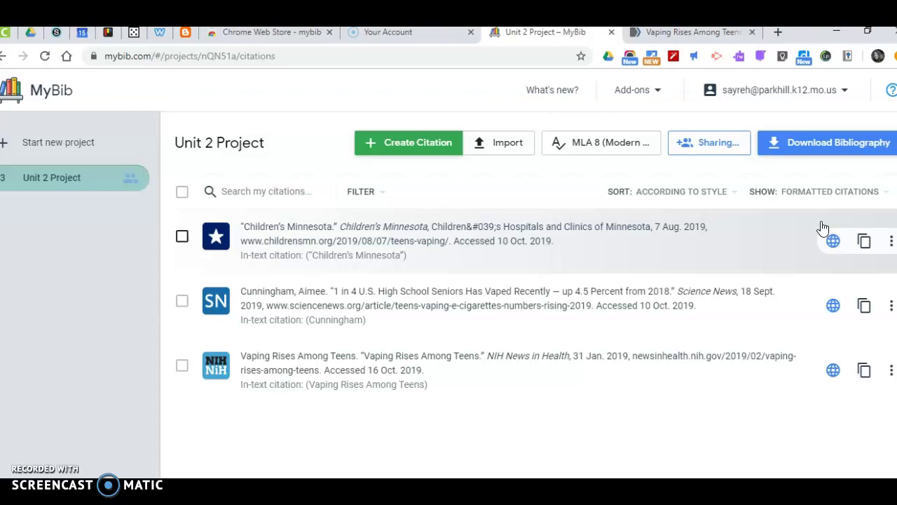
# Step: Look over the Children's Minnesota citation's options and its Notes & Quotes form, then close the form without adding anything
pyautogui.click(830, 242)
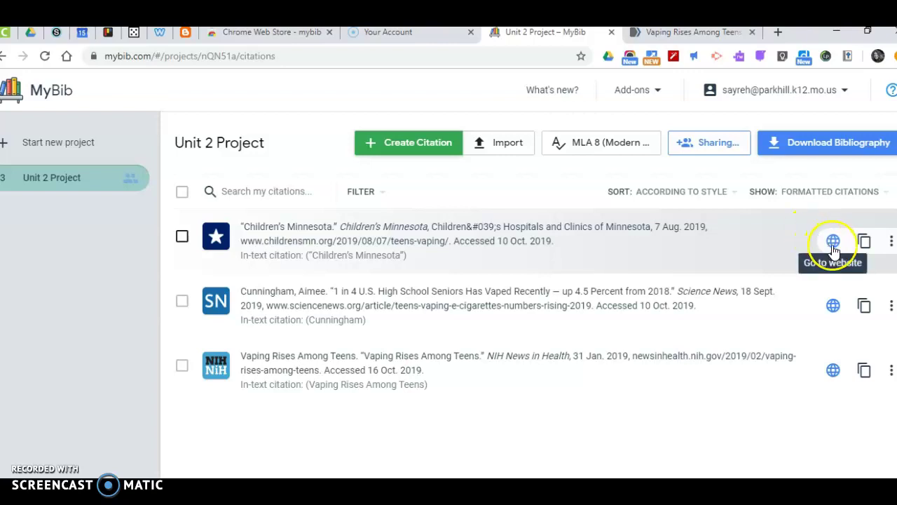
pyautogui.click(832, 370)
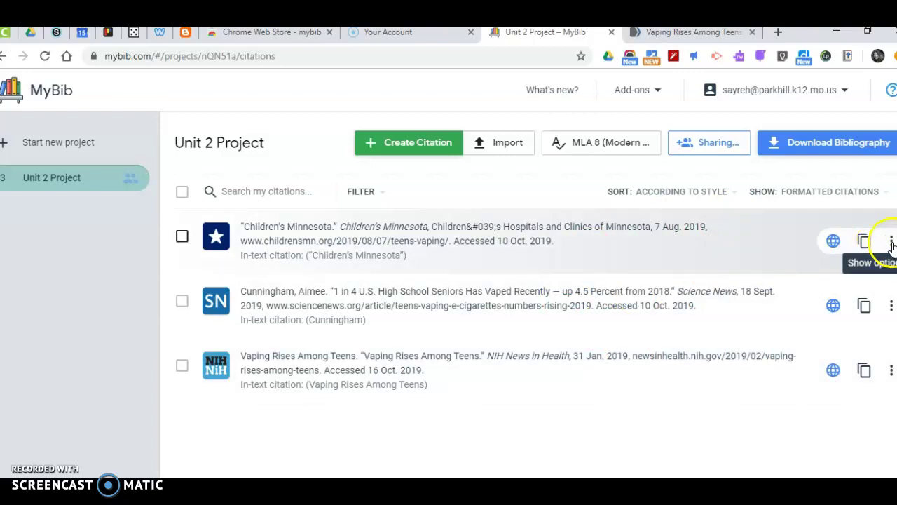
pyautogui.click(892, 244)
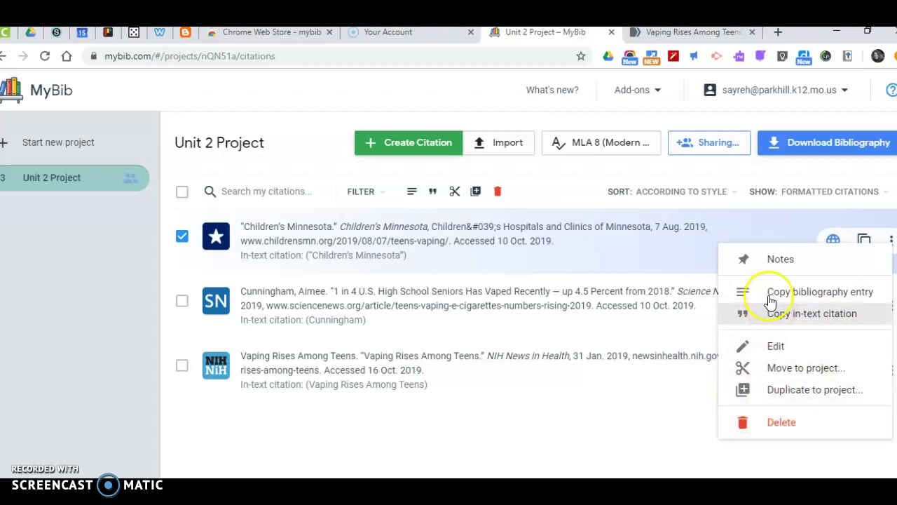
pyautogui.click(776, 260)
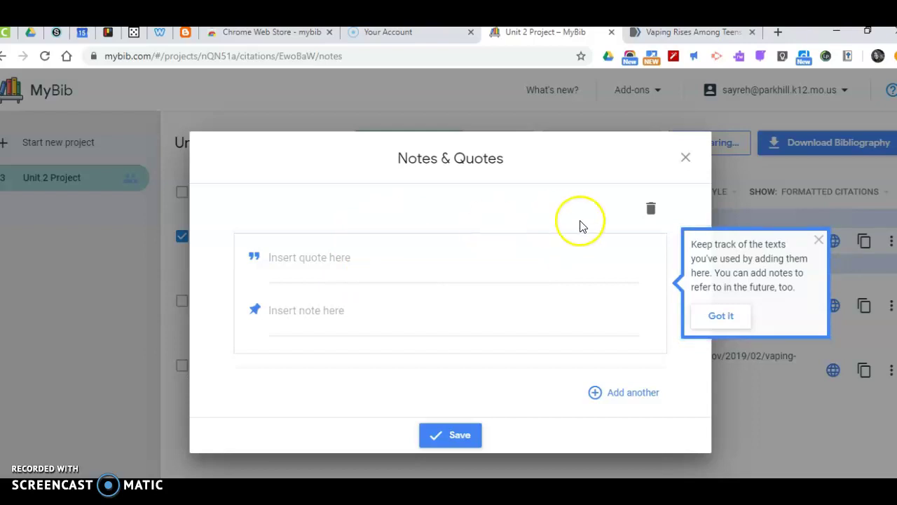
pyautogui.click(818, 240)
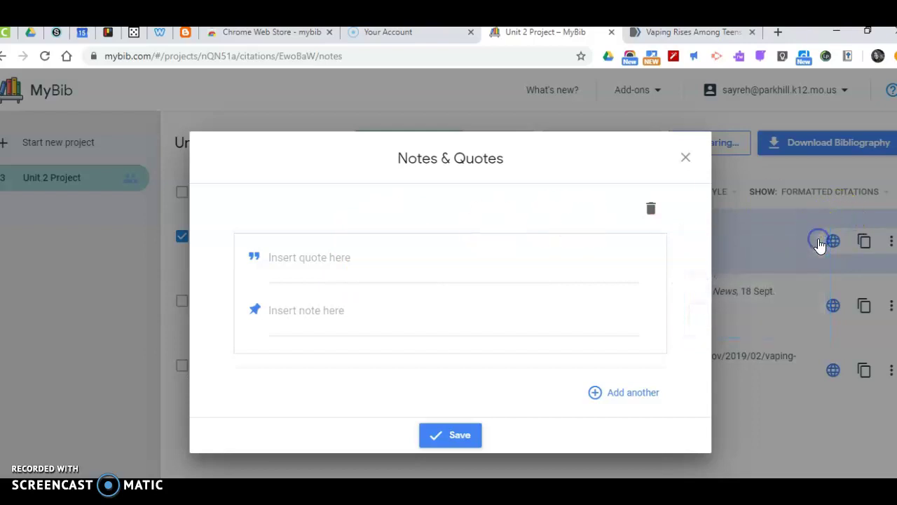
pyautogui.click(688, 157)
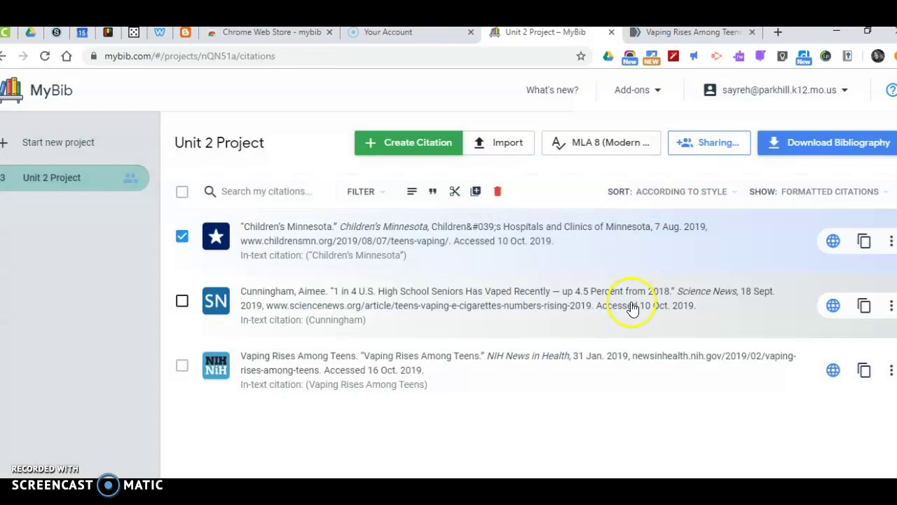
# Step: Deselect the Children's Minnesota citation, and check the Unit 2 Project's sharing settings, highlighting its share link before closing them
pyautogui.click(182, 235)
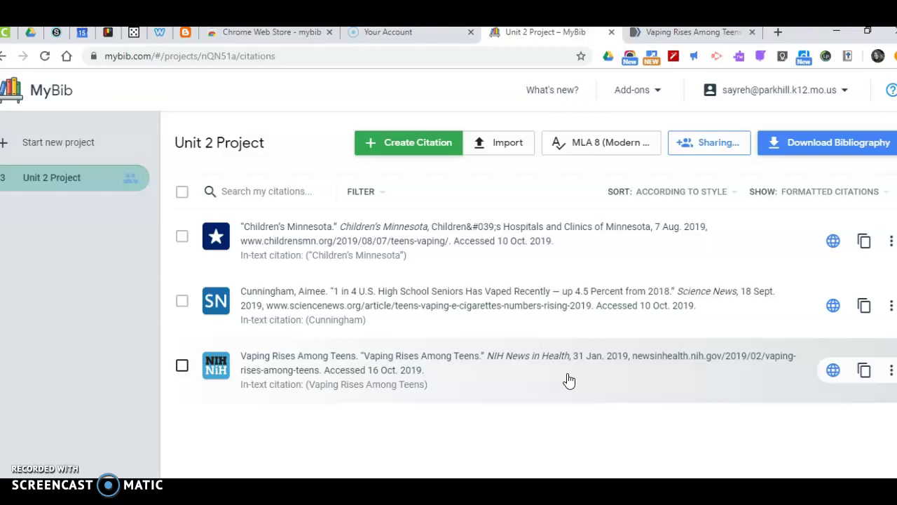
pyautogui.click(702, 144)
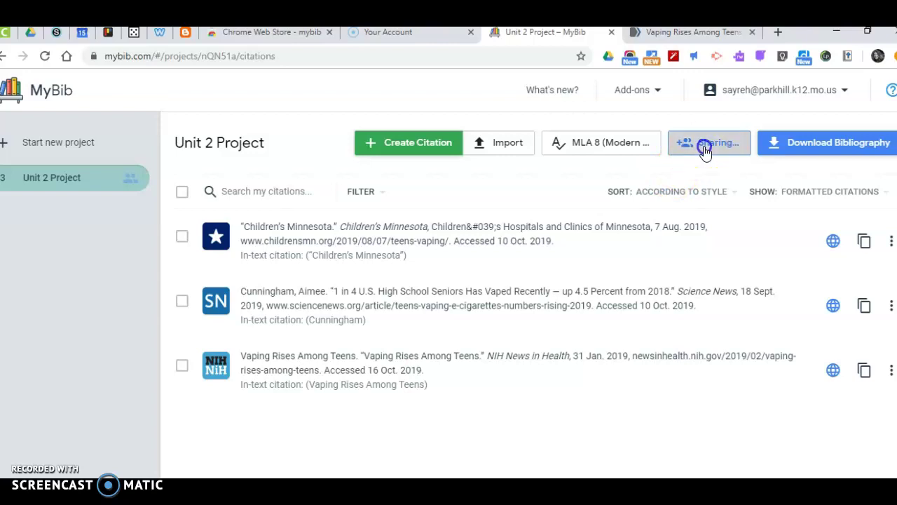
pyautogui.click(337, 295)
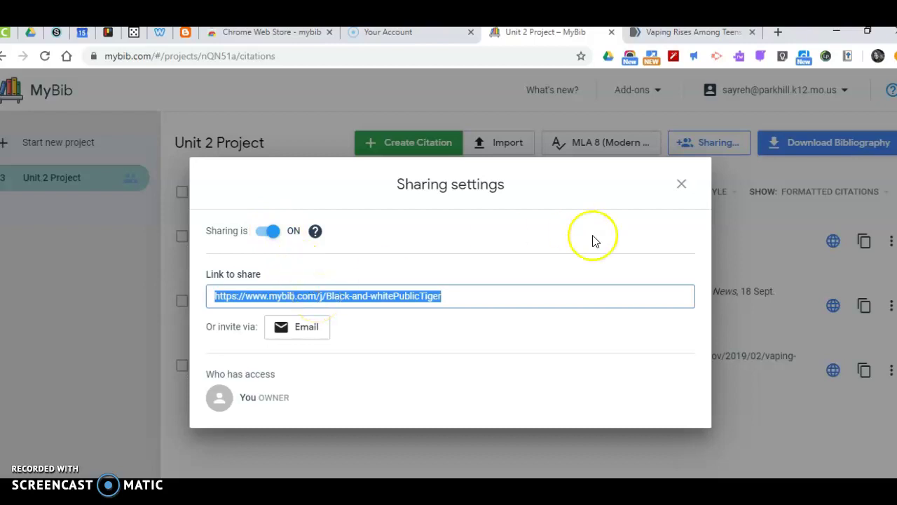
pyautogui.click(681, 185)
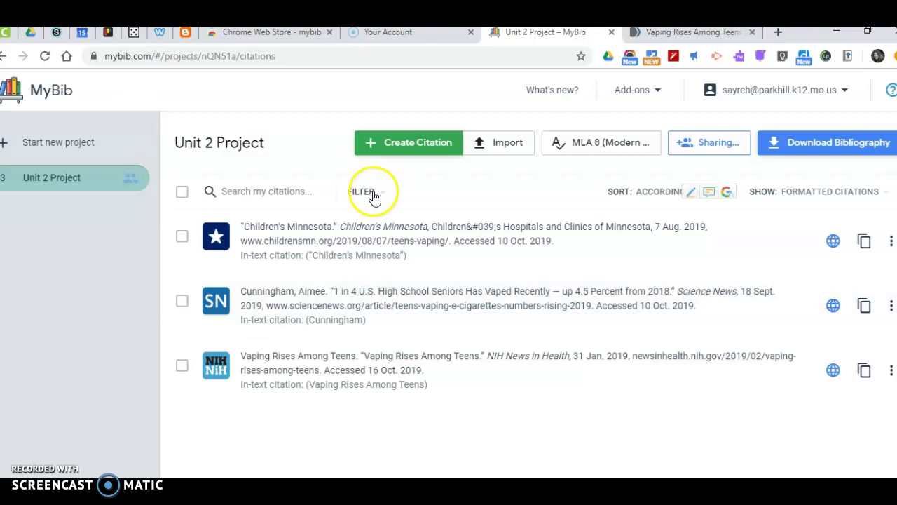
# Step: Look over the Video and Book source types in a new citation form, then close it without creating a citation
pyautogui.click(413, 146)
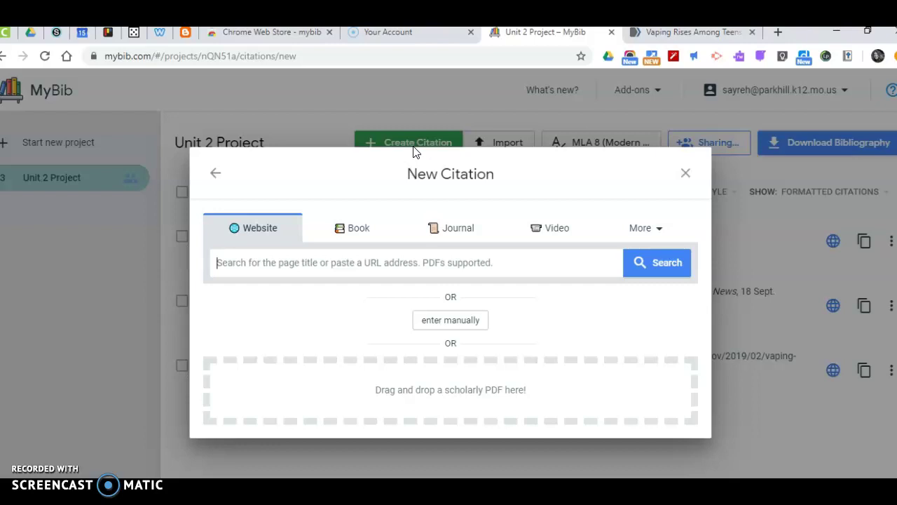
pyautogui.click(548, 231)
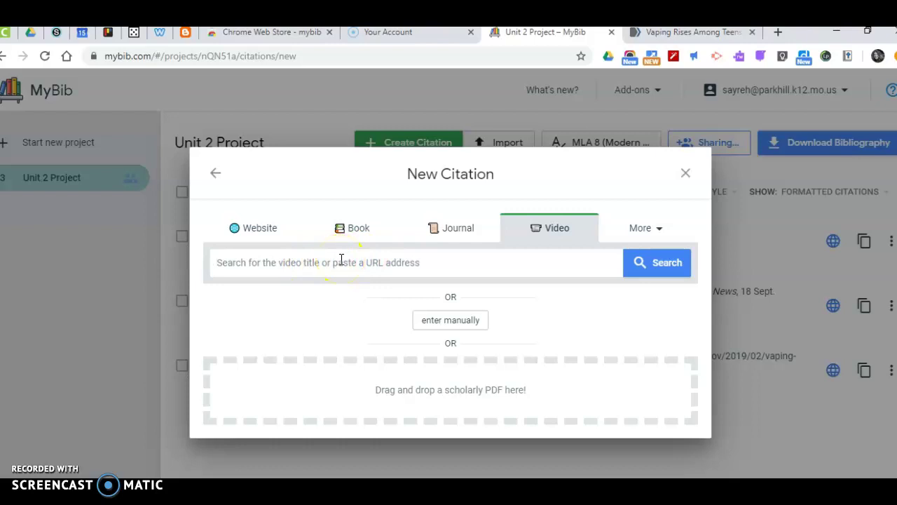
pyautogui.click(347, 237)
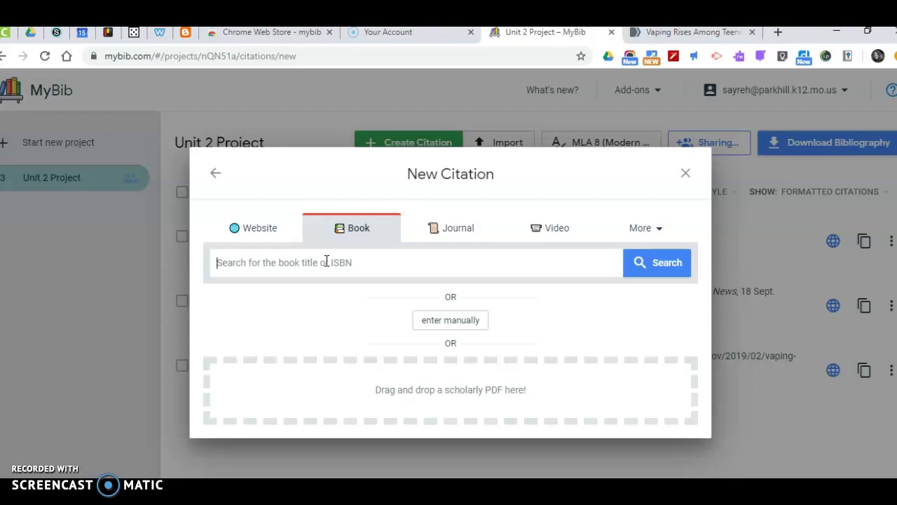
pyautogui.click(553, 236)
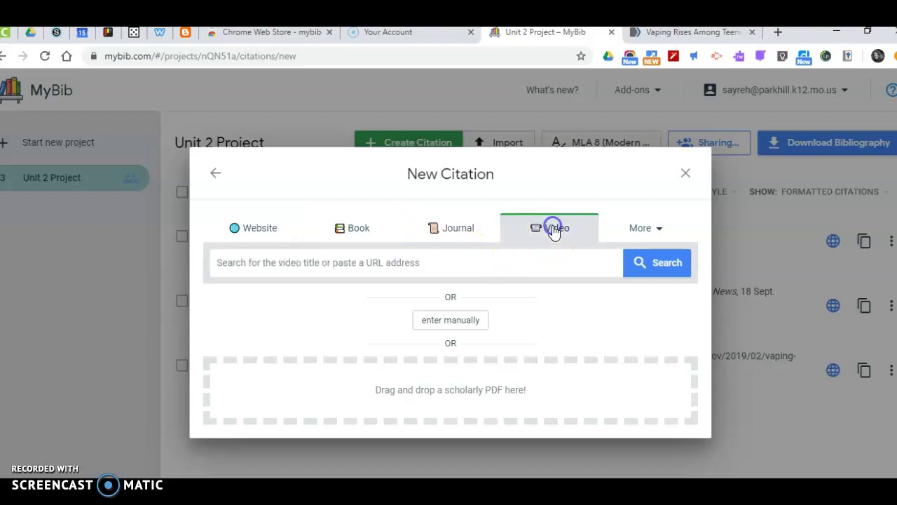
pyautogui.click(685, 172)
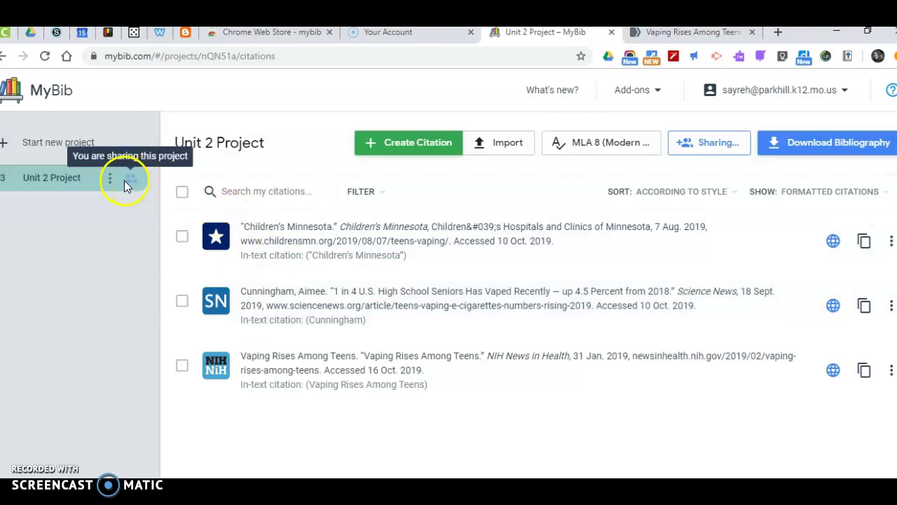
# Step: Look over the Unit 2 Project's management options, including the one for merging it with another project
pyautogui.click(110, 184)
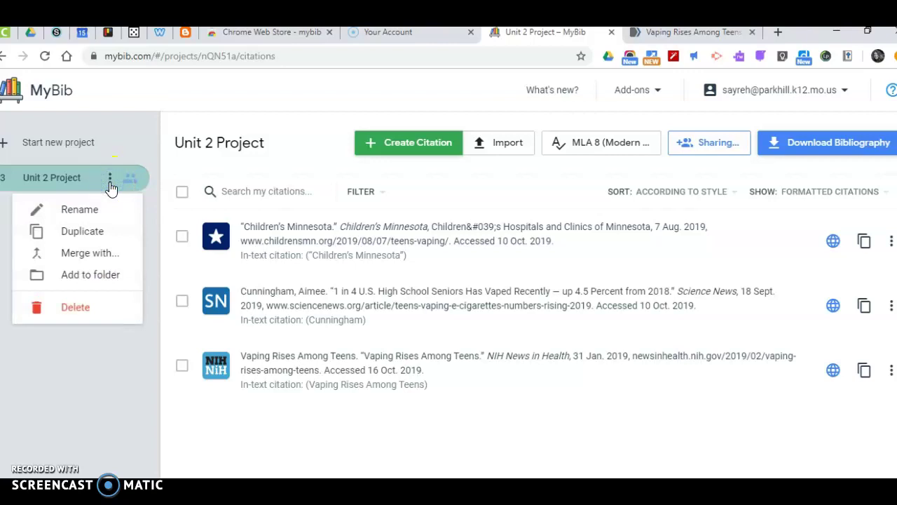
pyautogui.click(90, 260)
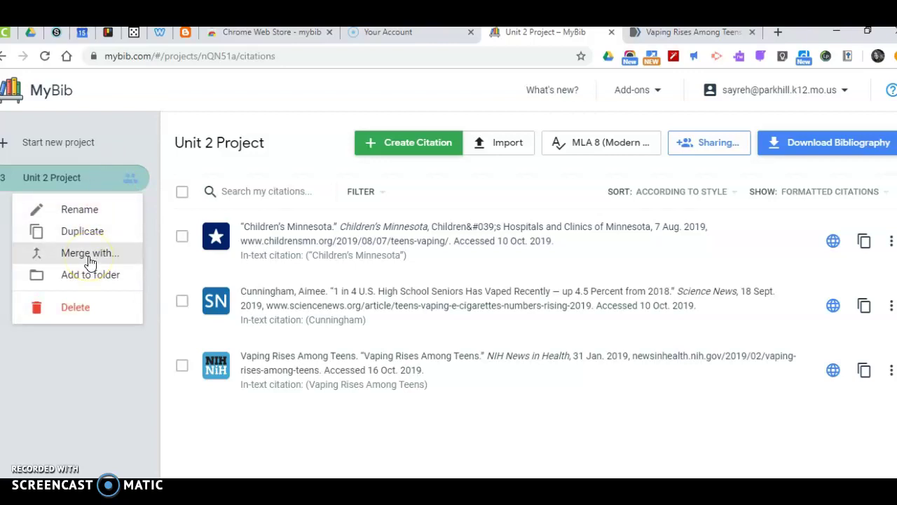